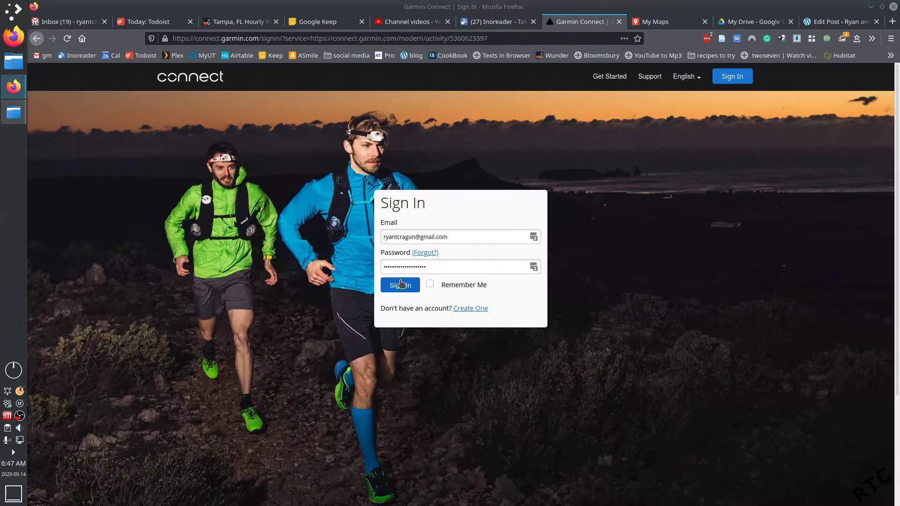
Sign in to Garmin Connect and open the Aug 10 Greenville County Hiking activity from All Activities
{"action": "left_click", "coordinate": [400, 285]}
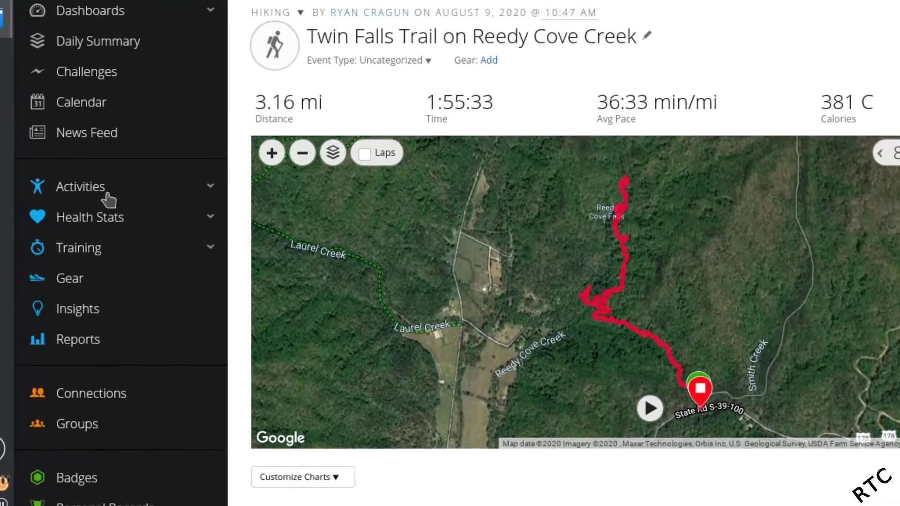
{"action": "left_click", "coordinate": [96, 186]}
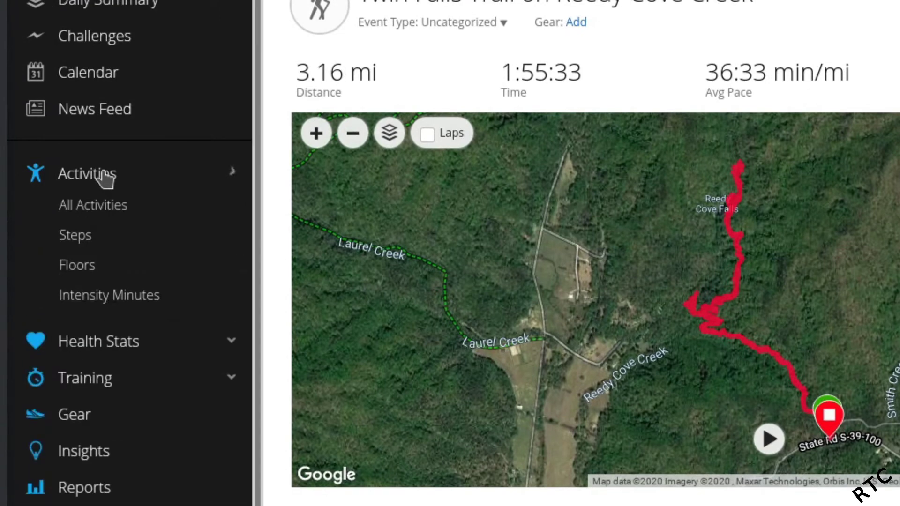
{"action": "left_click", "coordinate": [108, 205]}
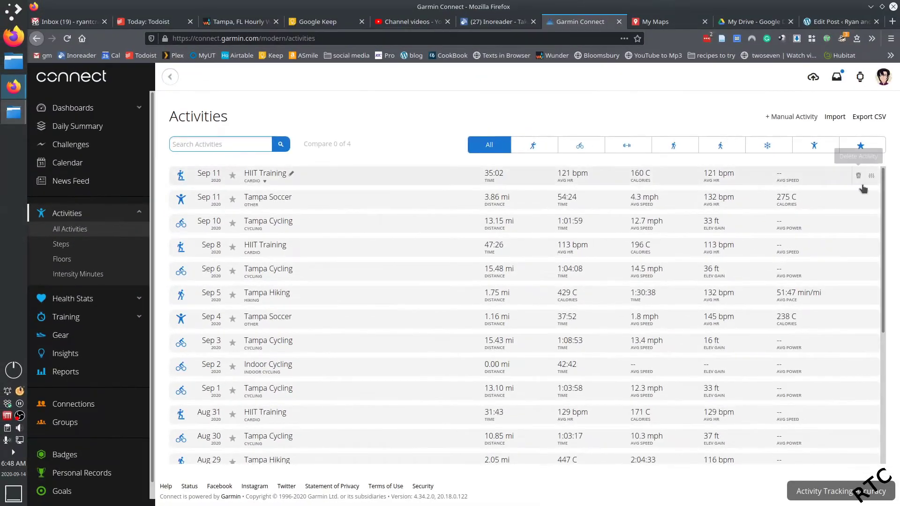
{"action": "scroll", "coordinate": [883, 181], "scroll_direction": "down", "scroll_amount": 5}
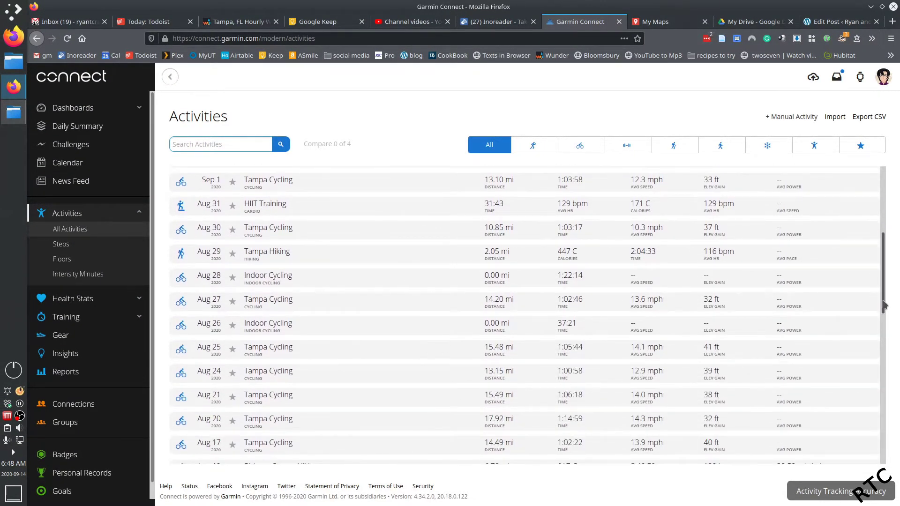
{"action": "scroll", "coordinate": [881, 338], "scroll_direction": "down", "scroll_amount": 5}
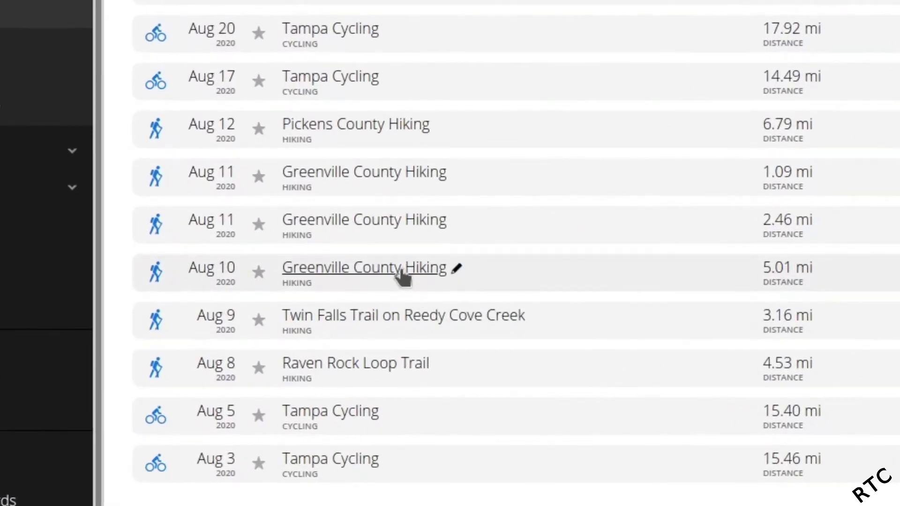
{"action": "left_click", "coordinate": [341, 271]}
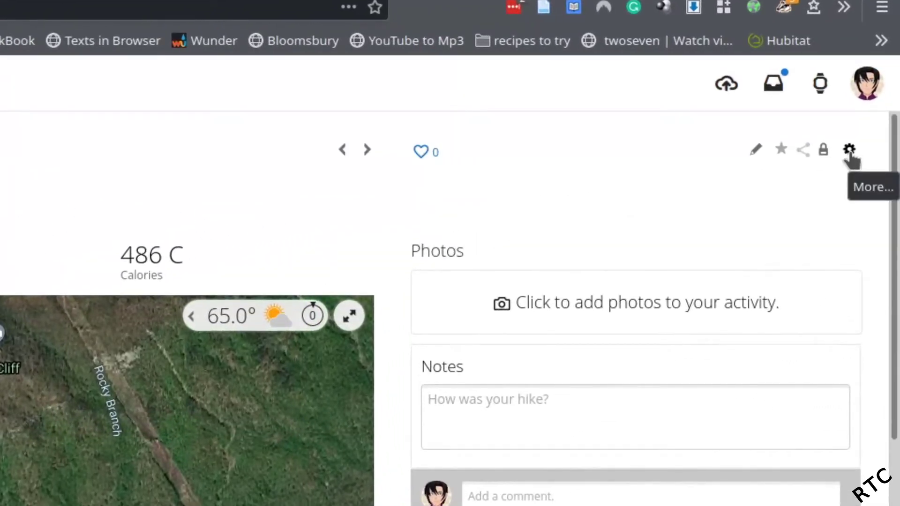
Export the Greenville County Hiking activity to GPX and save the file on the Desktop
{"action": "left_click", "coordinate": [849, 151]}
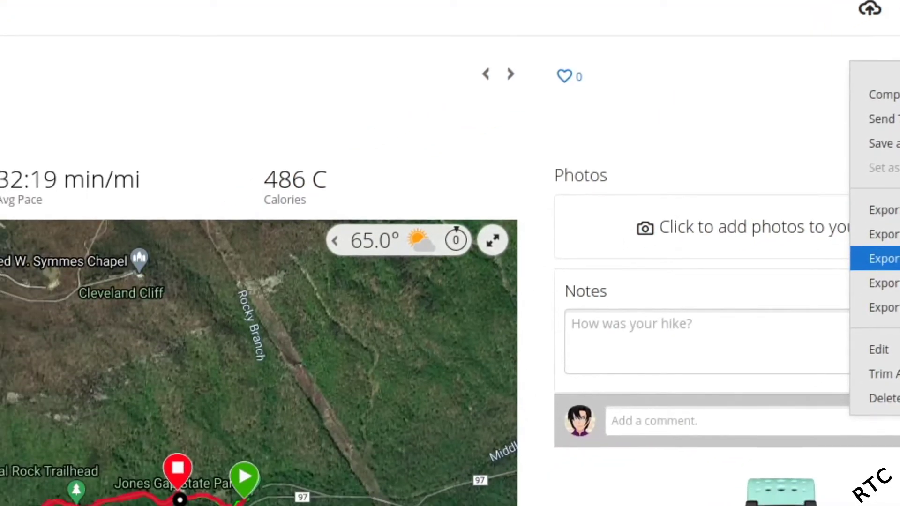
{"action": "left_click", "coordinate": [881, 260]}
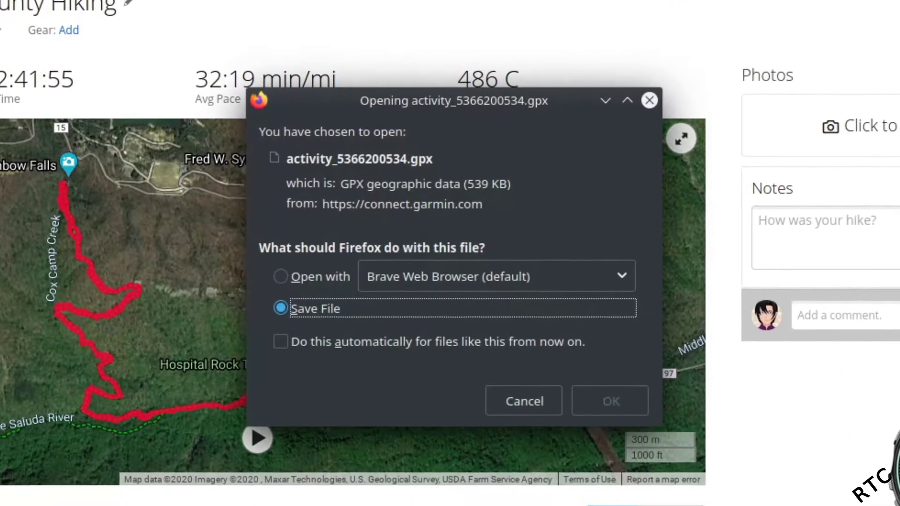
{"action": "left_click_drag", "start_coordinate": [295, 159], "coordinate": [539, 349]}
{"action": "left_click", "coordinate": [561, 352]}
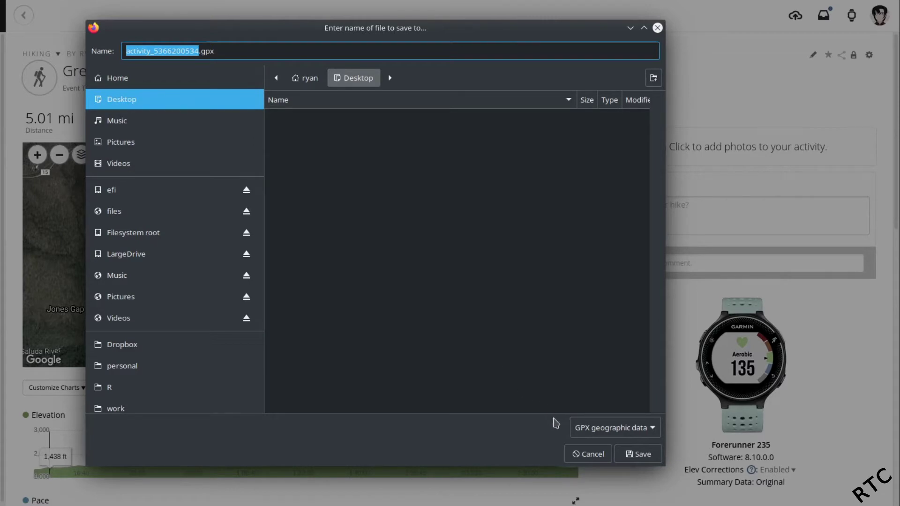
{"action": "left_click", "coordinate": [633, 454]}
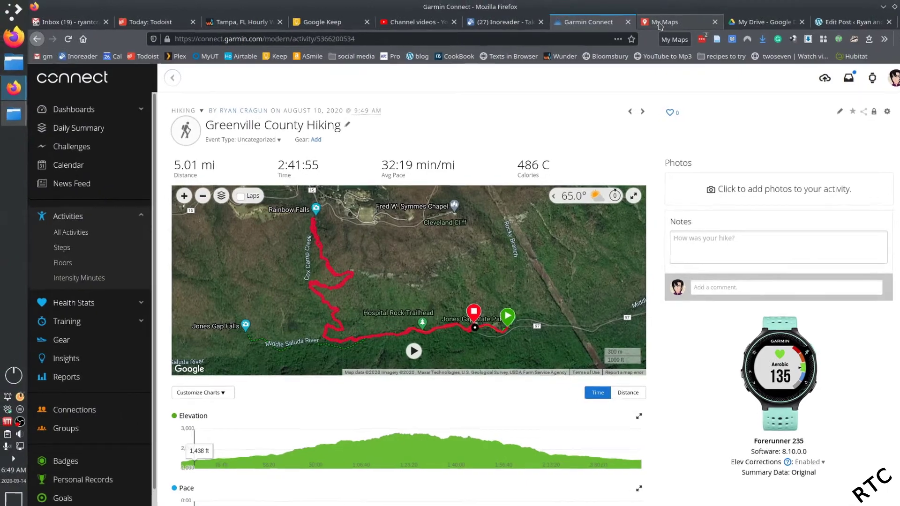
Go to Google My Maps and create a new Untitled map
{"action": "left_click", "coordinate": [635, 5]}
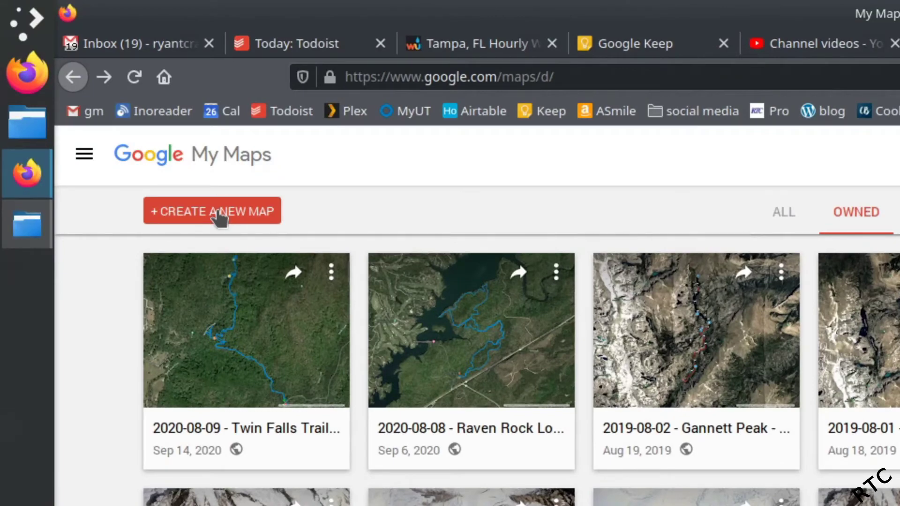
{"action": "left_click", "coordinate": [218, 214]}
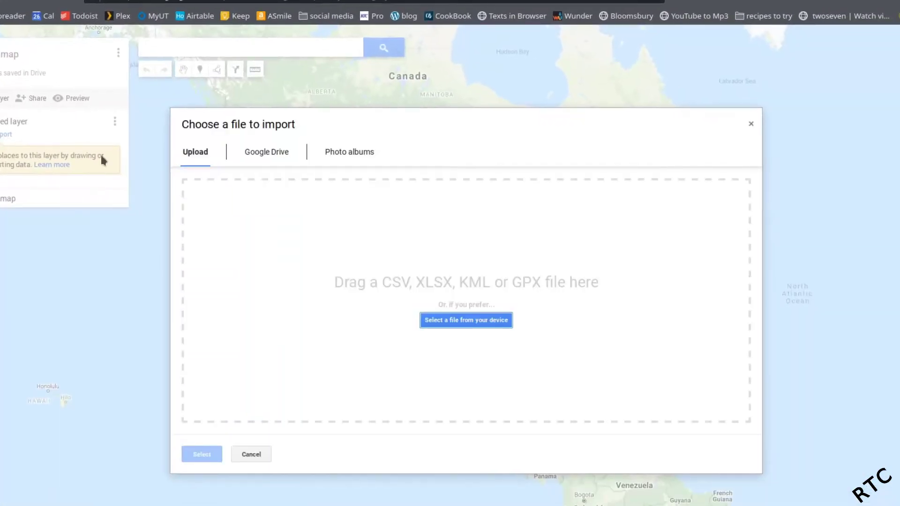
Import activity_5366200534.gpx from the Desktop into the new map's layer
{"action": "left_click", "coordinate": [457, 324]}
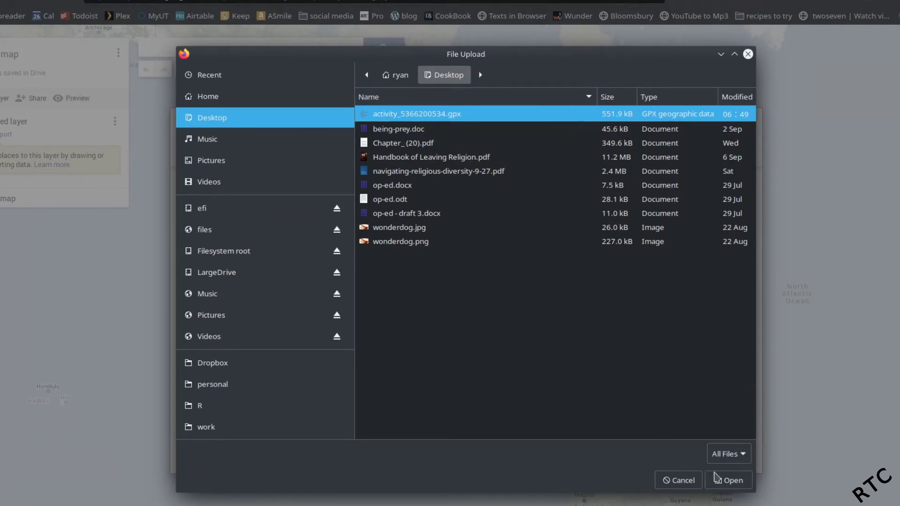
{"action": "left_click", "coordinate": [718, 478]}
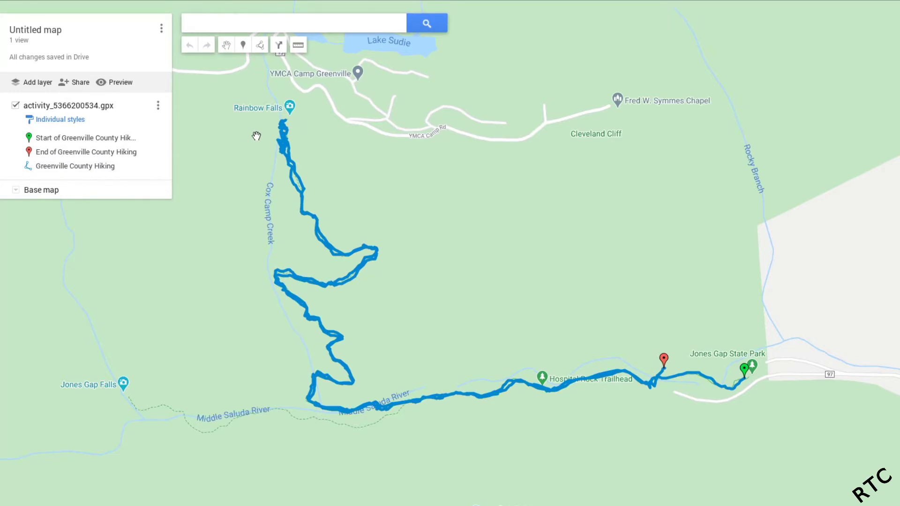
{"action": "left_click", "coordinate": [243, 46]}
{"action": "left_click", "coordinate": [277, 280]}
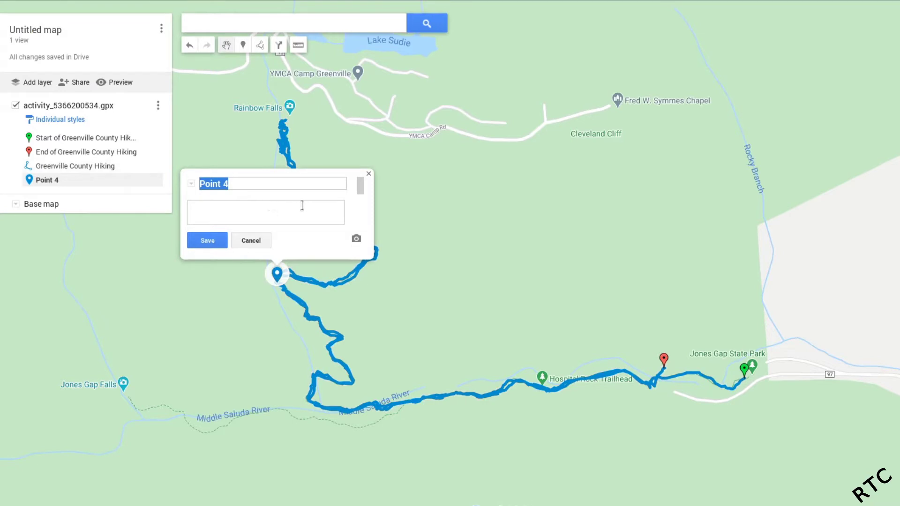
{"action": "left_click", "coordinate": [302, 182]}
{"action": "key", "text": "ctrl+a"}
{"action": "type", "text": "imag"}
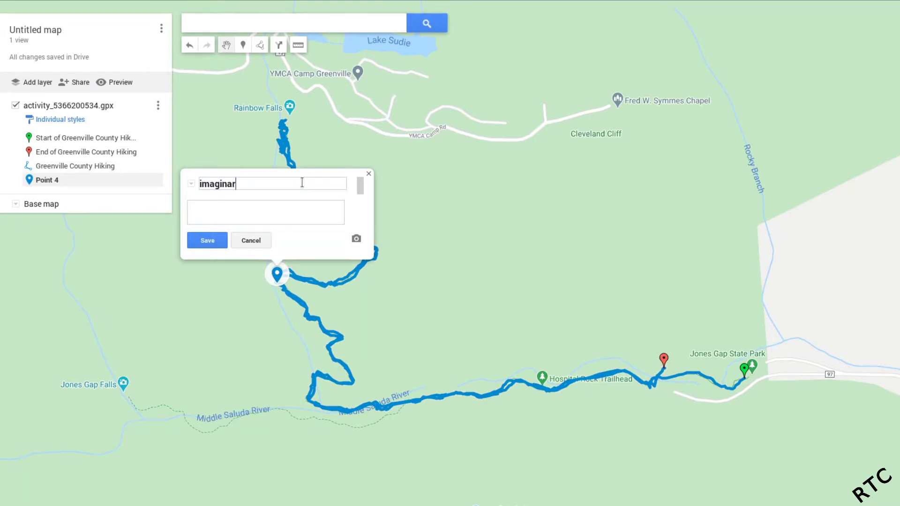
{"action": "type", "text": "inary point"}
{"action": "left_click", "coordinate": [207, 241]}
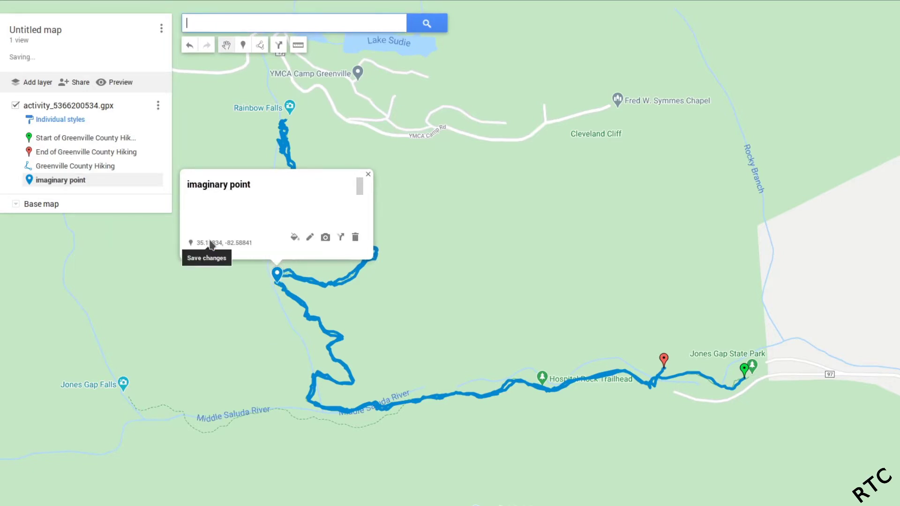
{"action": "left_click", "coordinate": [294, 237]}
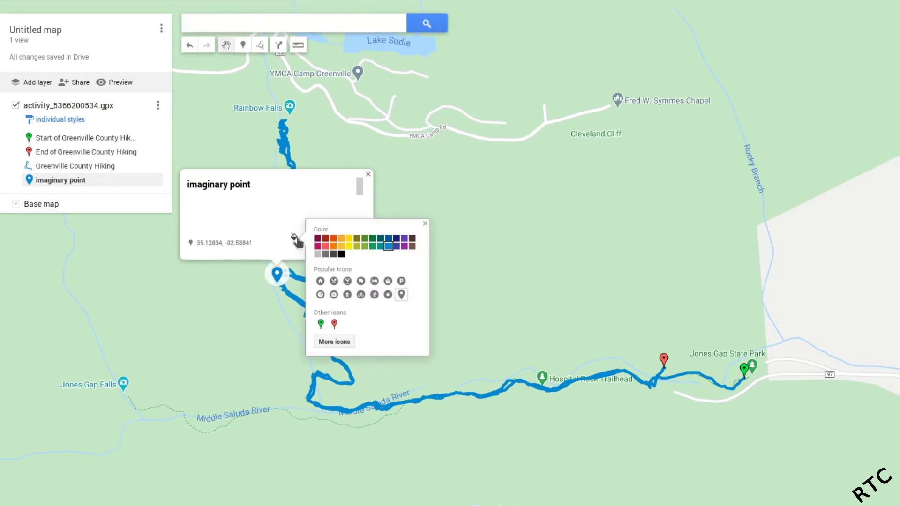
{"action": "left_click", "coordinate": [372, 238]}
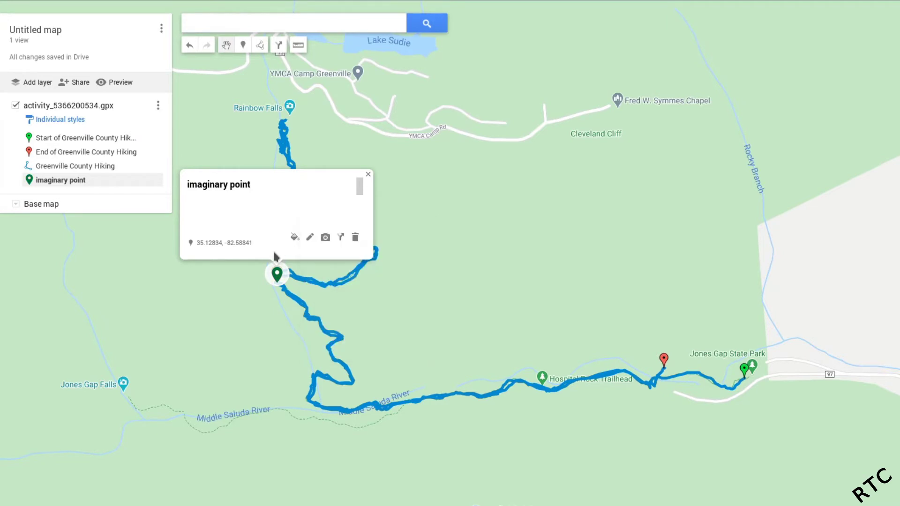
{"action": "left_click", "coordinate": [315, 316]}
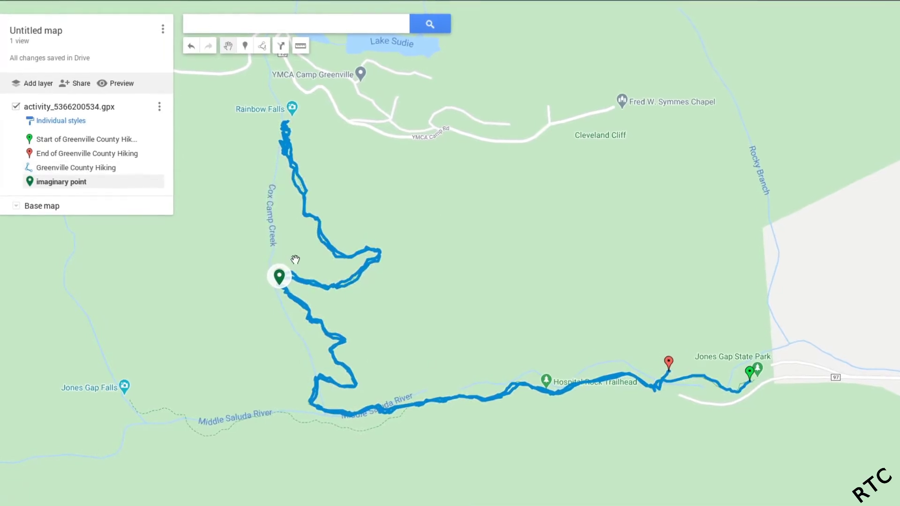
{"action": "left_click", "coordinate": [278, 277]}
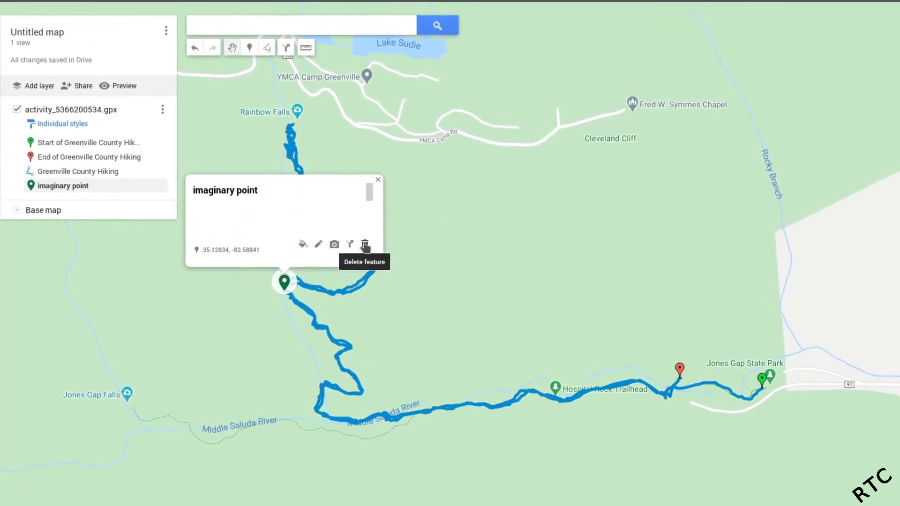
{"action": "left_click", "coordinate": [361, 245]}
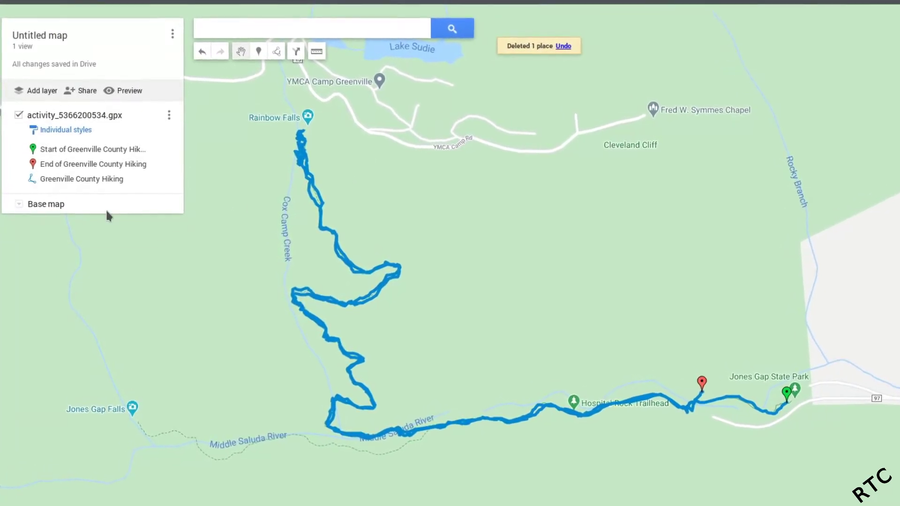
Change the base map to Satellite and bring up the map's title and description editor
{"action": "left_click", "coordinate": [20, 204]}
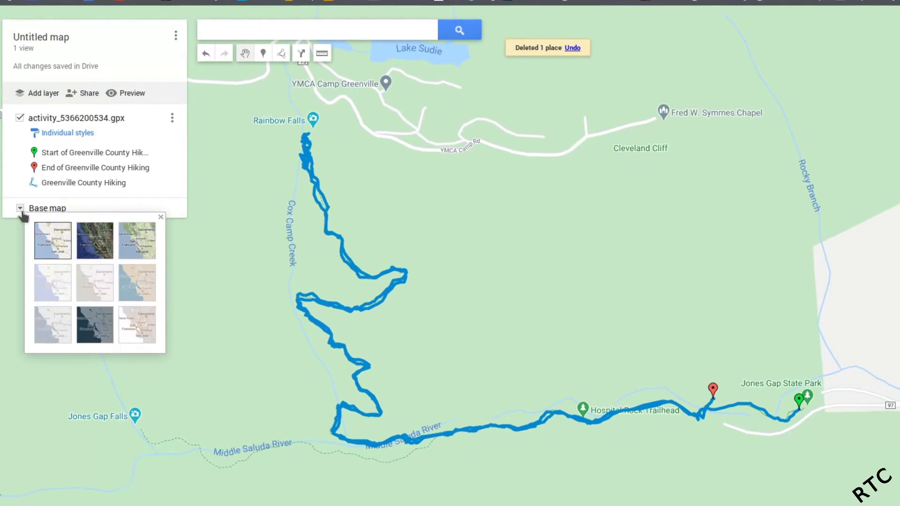
{"action": "left_click", "coordinate": [91, 247]}
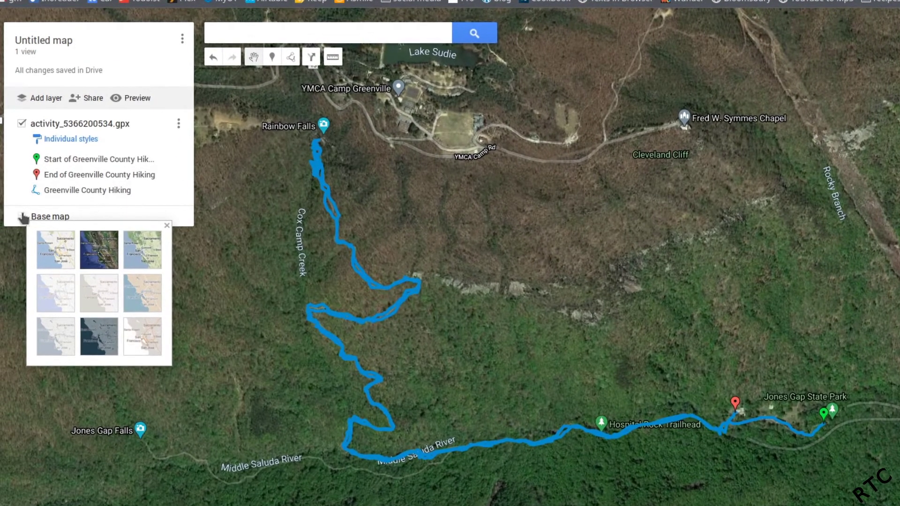
{"action": "left_click", "coordinate": [22, 215]}
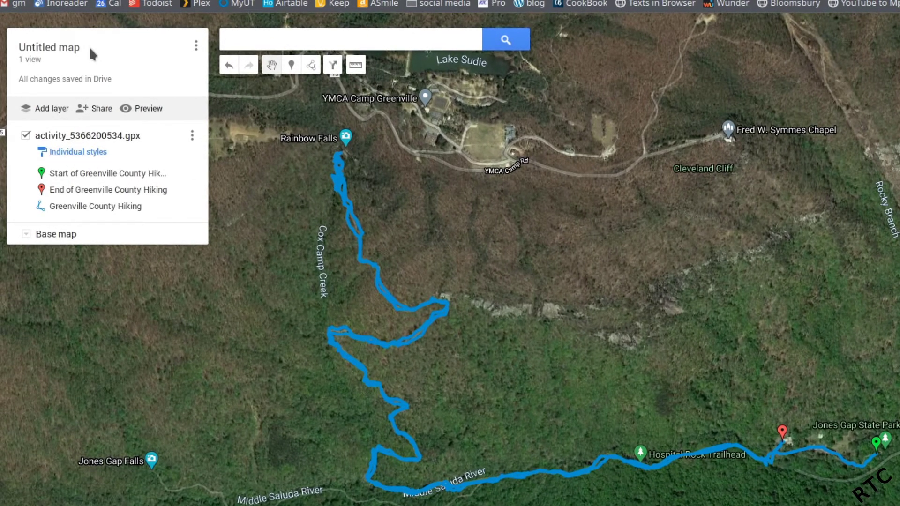
{"action": "left_click", "coordinate": [75, 49]}
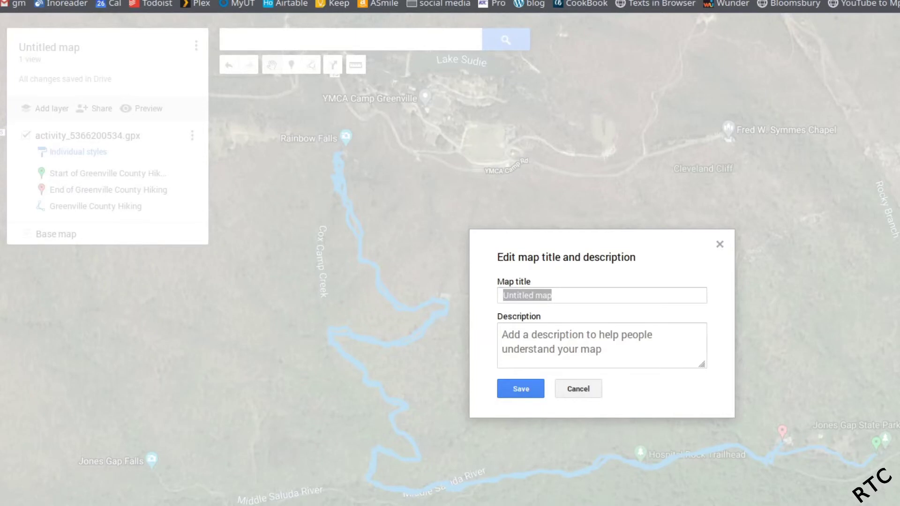
Title the map '2020-08-10 - Rainbow Falls Hike' and add the Jones Gap State Park hike description
{"action": "key", "text": "ctrl+Tab"}
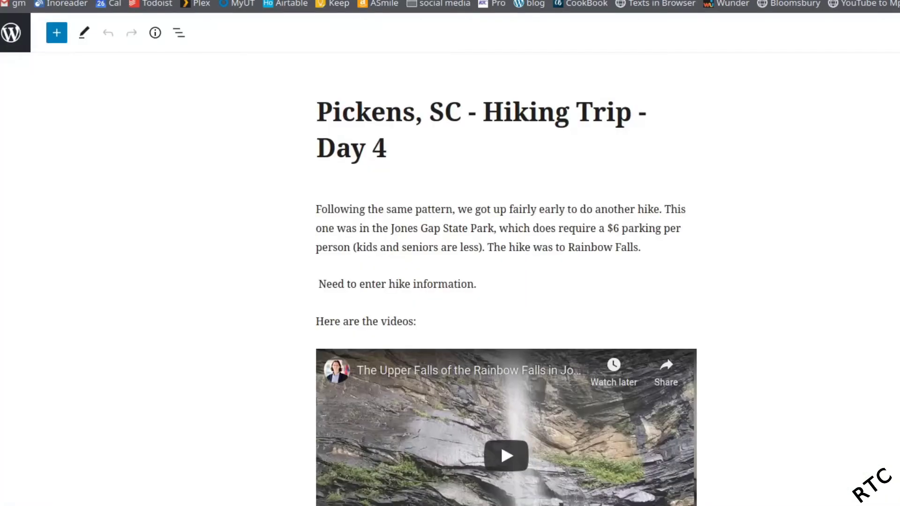
{"action": "key", "text": "ctrl+shift+Tab"}
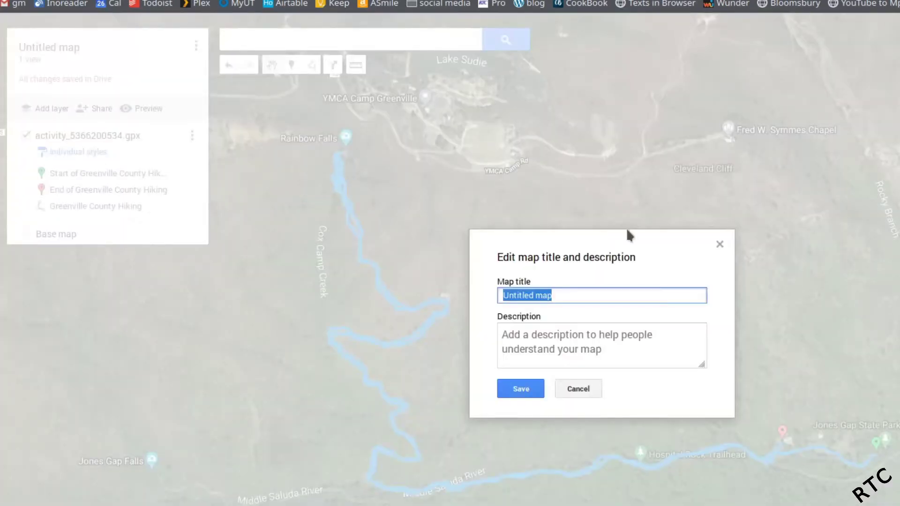
{"action": "left_click", "coordinate": [593, 295]}
{"action": "key", "text": "ctrl+a"}
{"action": "type", "text": "Rainbow Falls"}
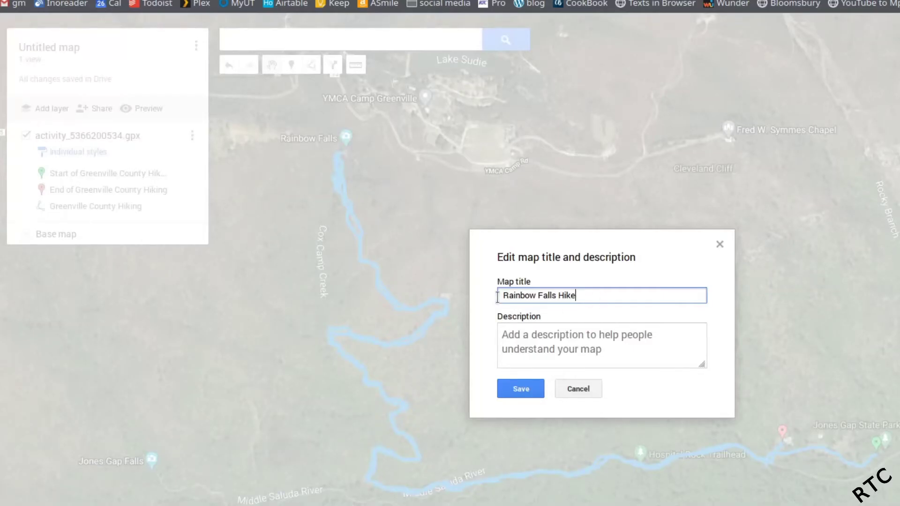
{"action": "type", "text": "2020-08-10"}
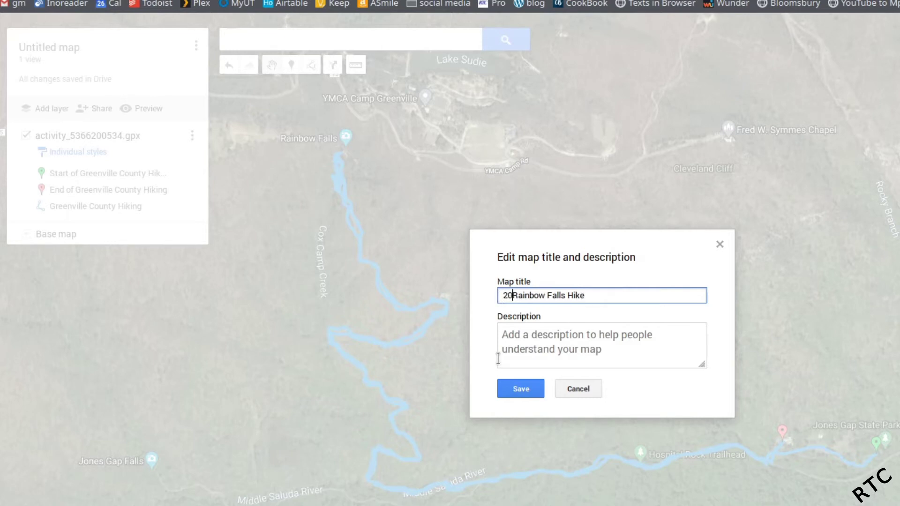
{"action": "type", "text": " -"}
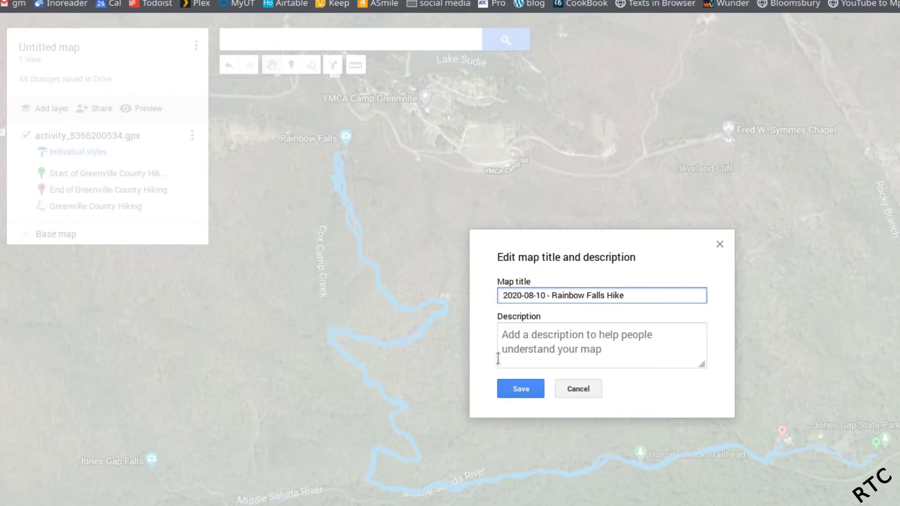
{"action": "left_click", "coordinate": [637, 354]}
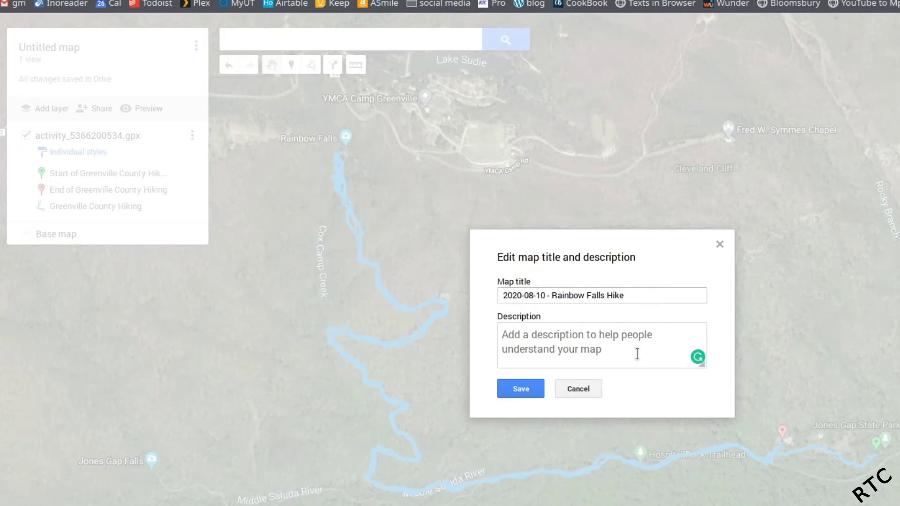
{"action": "type", "text": "This is the hike to Rainbow Falls in Jones Gap State Par"}
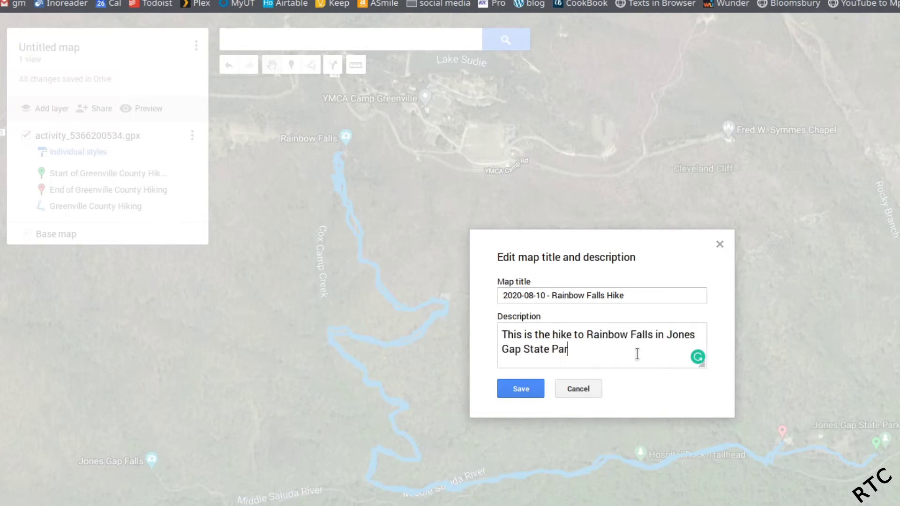
{"action": "type", "text": "k in South Carolina."}
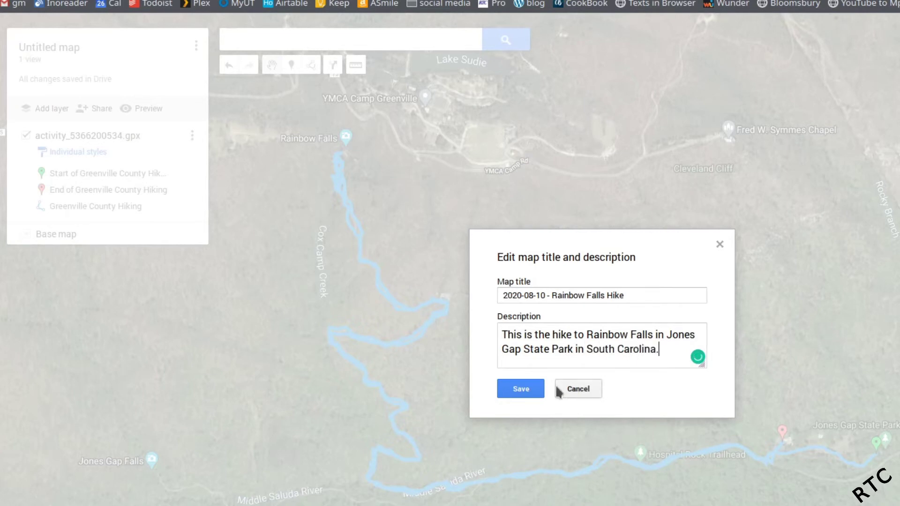
{"action": "left_click", "coordinate": [533, 394]}
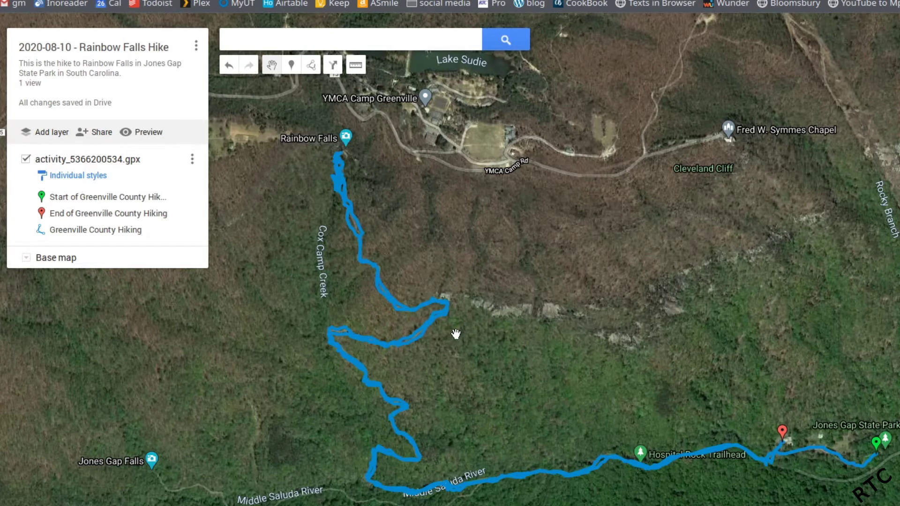
Share the map so anyone with the link can view it
{"action": "left_click", "coordinate": [96, 135]}
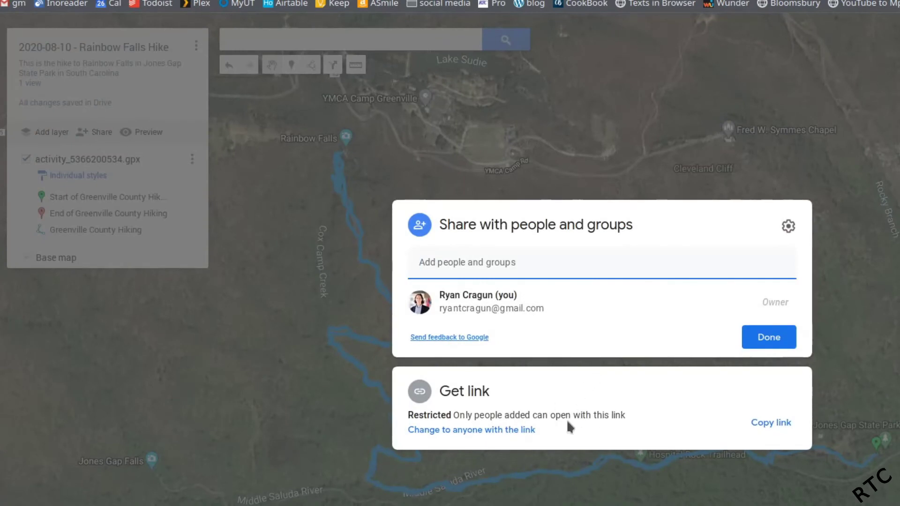
{"action": "left_click", "coordinate": [484, 430]}
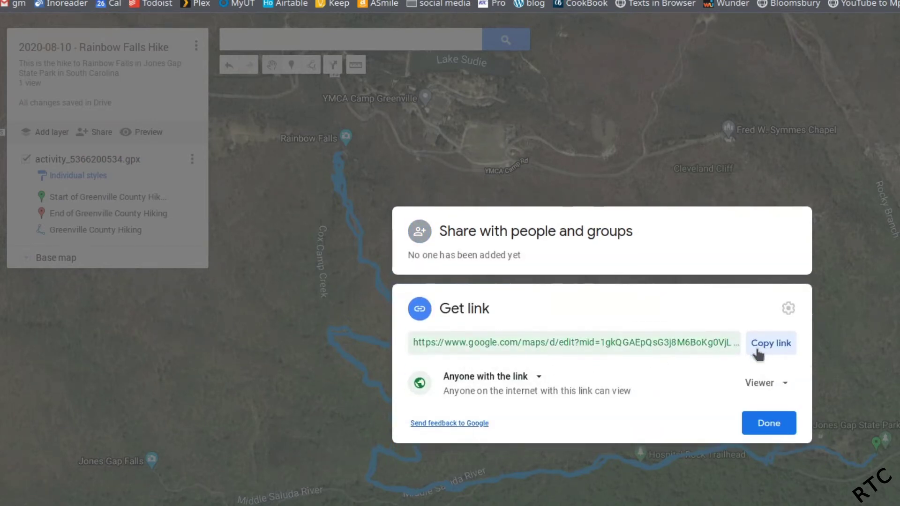
{"action": "left_click", "coordinate": [771, 422]}
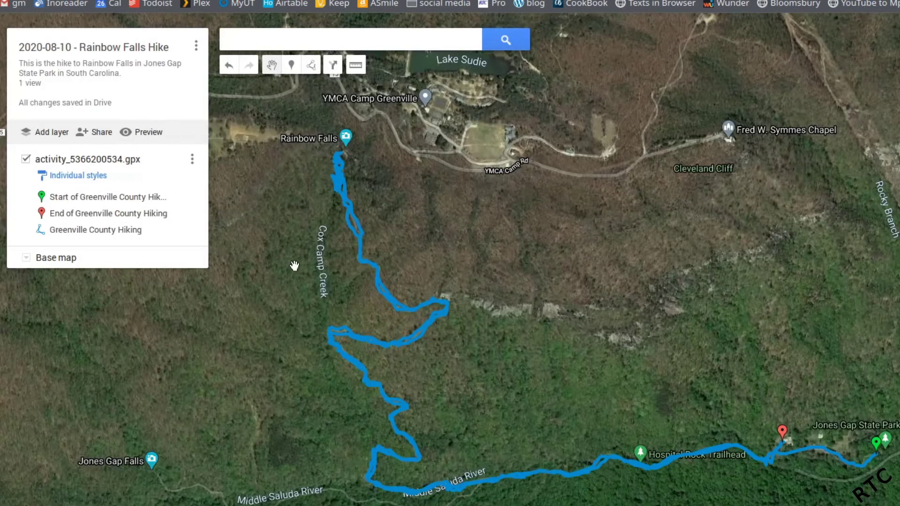
Copy the map's 640×480 iframe code from Embed on my site
{"action": "left_click", "coordinate": [195, 46]}
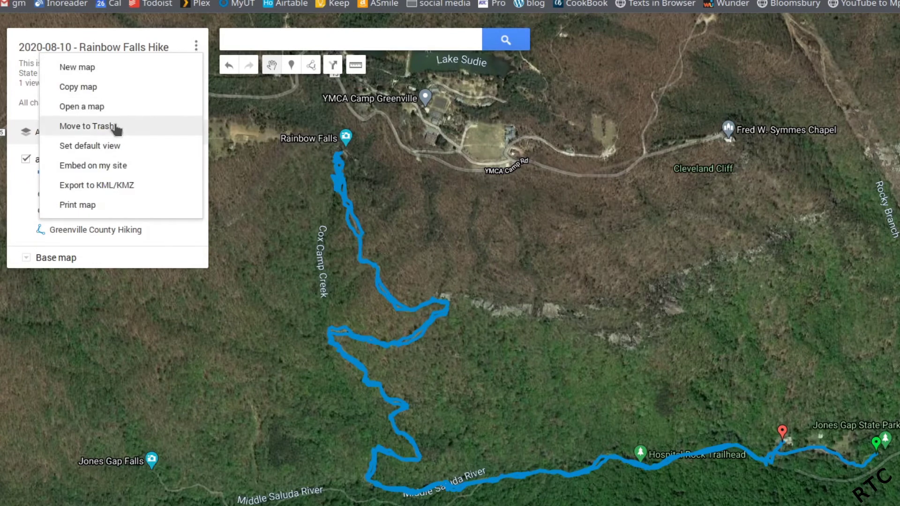
{"action": "left_click", "coordinate": [114, 165]}
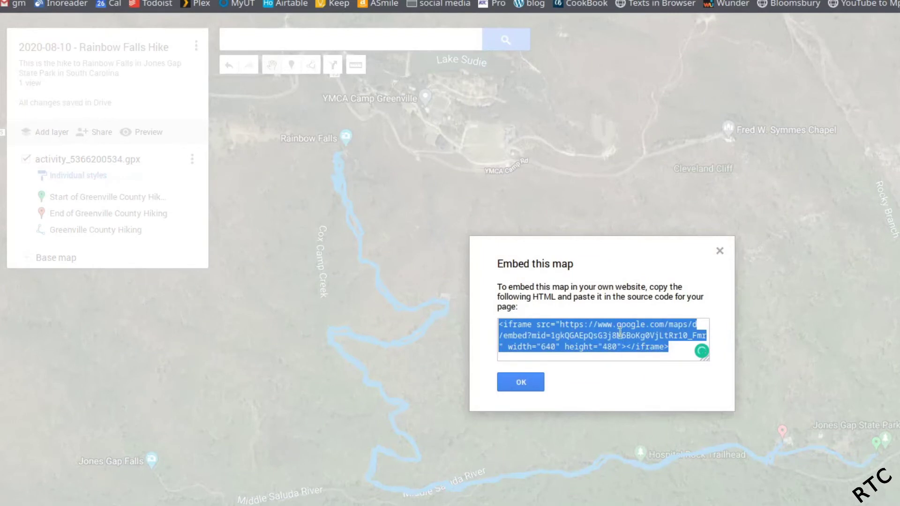
{"action": "right_click", "coordinate": [595, 336]}
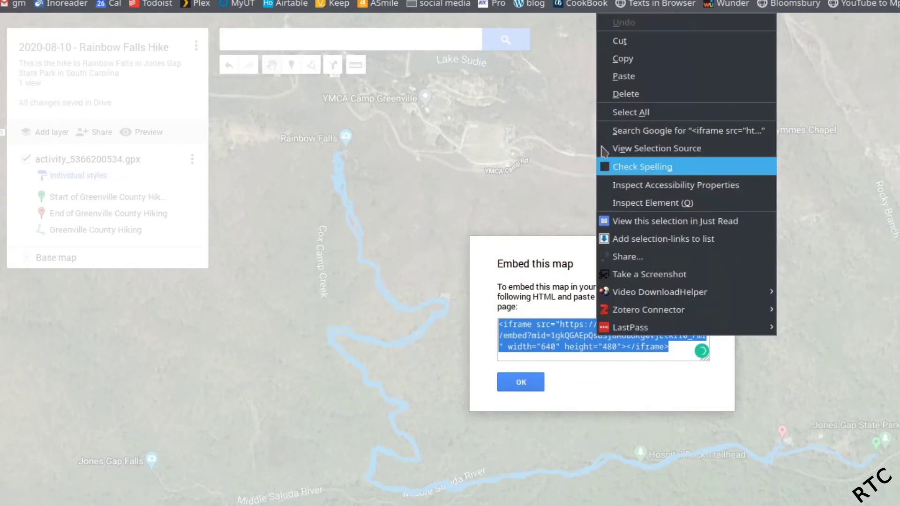
{"action": "left_click", "coordinate": [613, 59]}
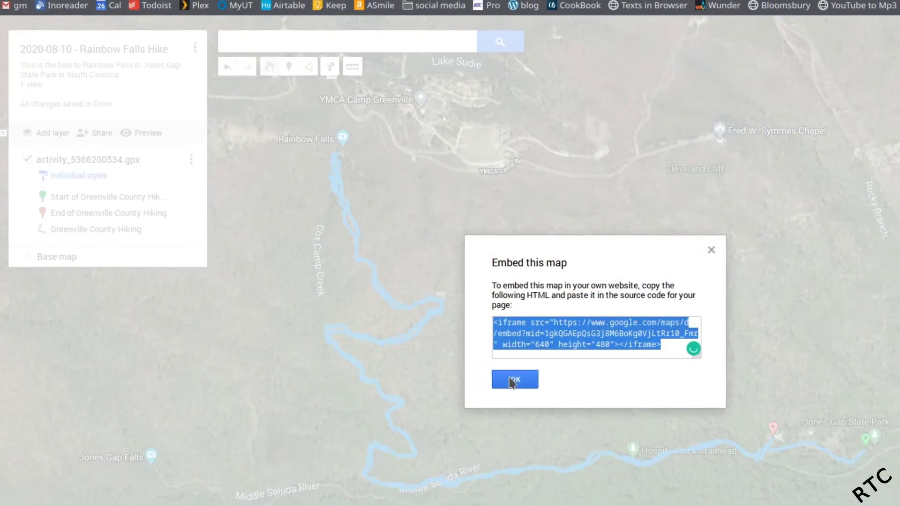
{"action": "left_click", "coordinate": [518, 381]}
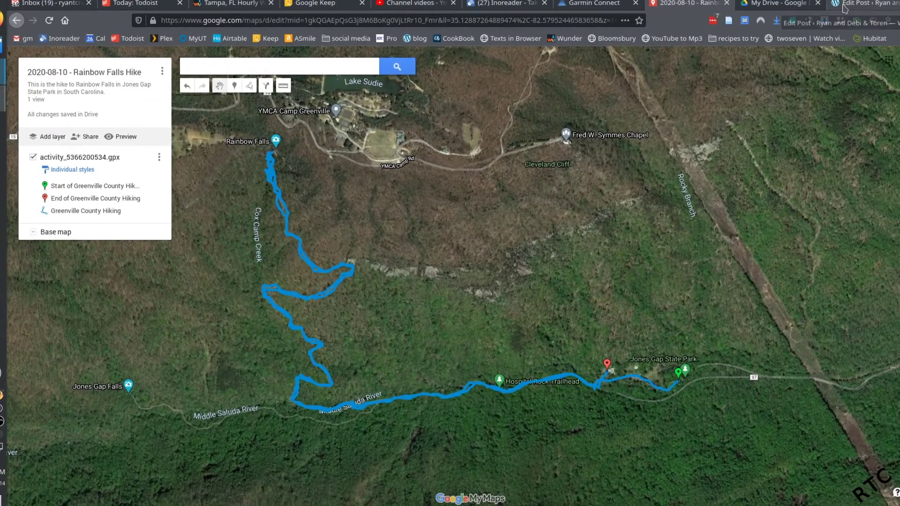
In the WordPress post, delete the 'Need to enter hike information.' placeholder sentence
{"action": "left_click", "coordinate": [825, 22]}
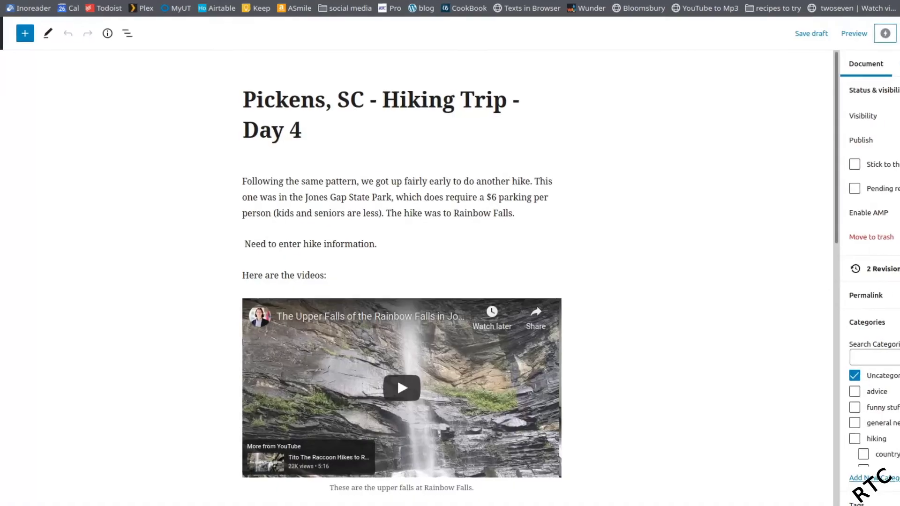
{"action": "left_click", "coordinate": [395, 231]}
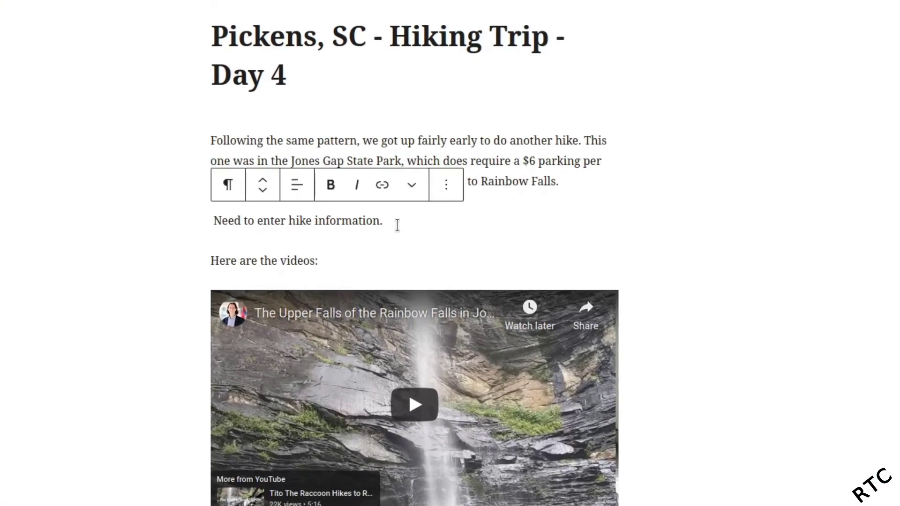
{"action": "left_click_drag", "start_coordinate": [414, 219], "coordinate": [190, 212]}
{"action": "key", "text": "BackSpace"}
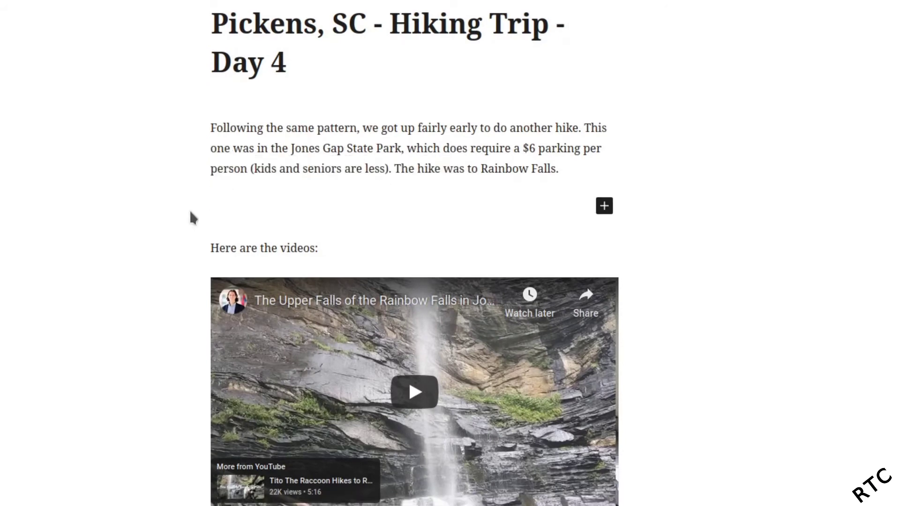
Insert a Custom HTML block containing the pasted map iframe code
{"action": "left_click", "coordinate": [604, 206]}
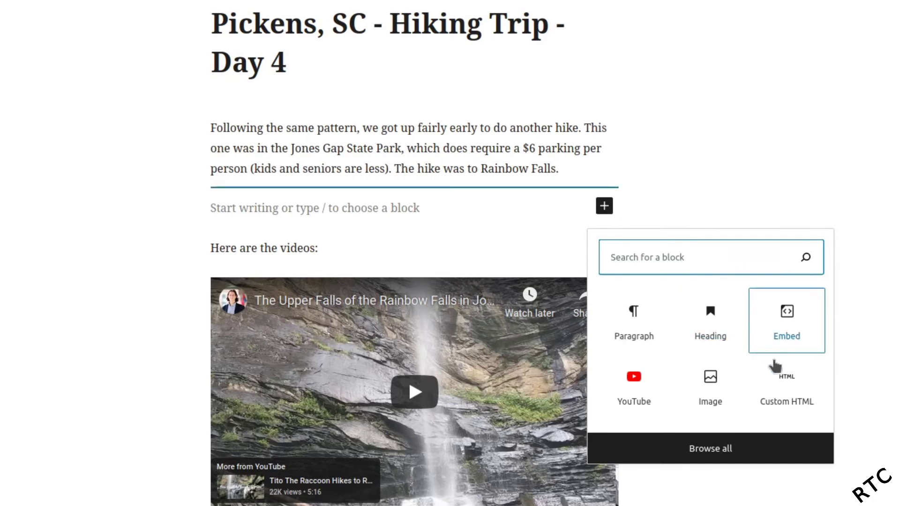
{"action": "left_click", "coordinate": [776, 385]}
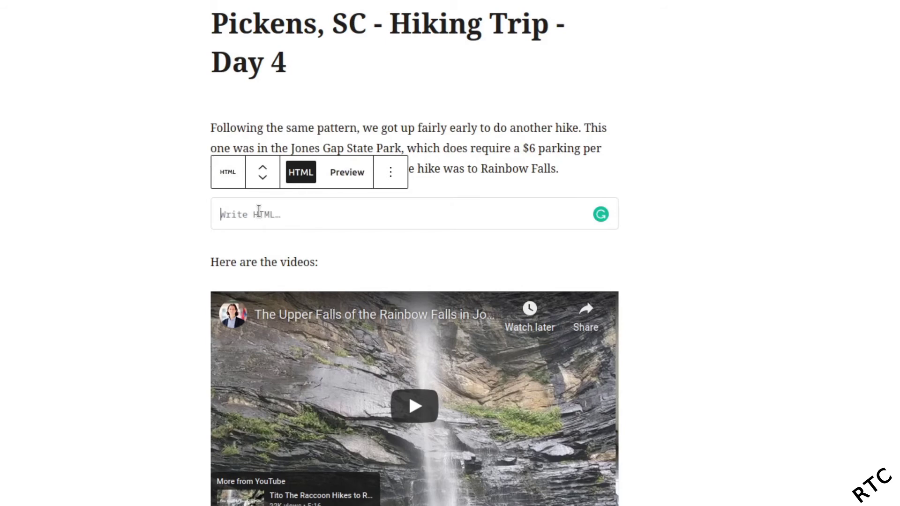
{"action": "key", "text": "ctrl+v"}
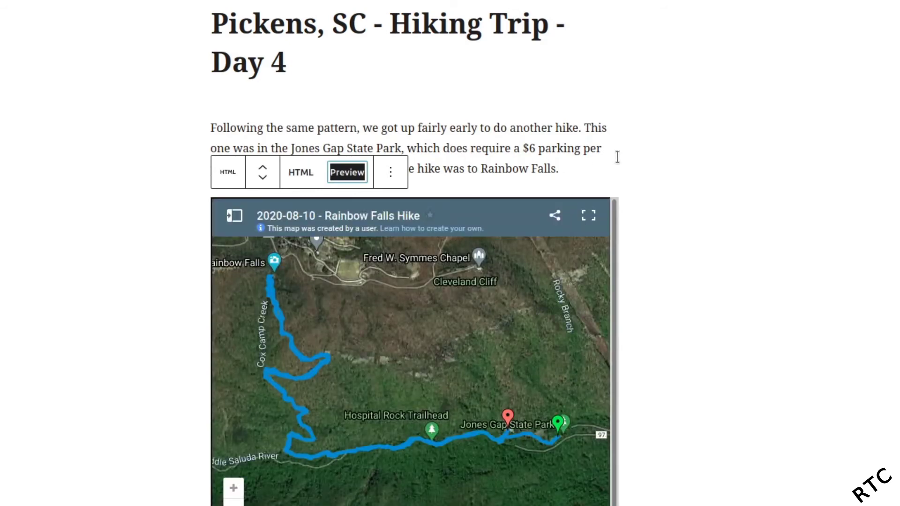
{"action": "left_click", "coordinate": [562, 162]}
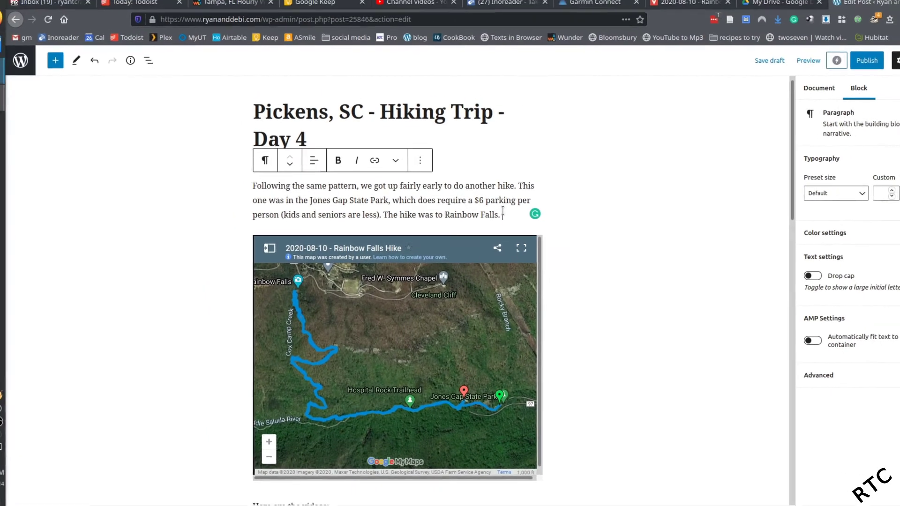
{"action": "left_click", "coordinate": [670, 3]}
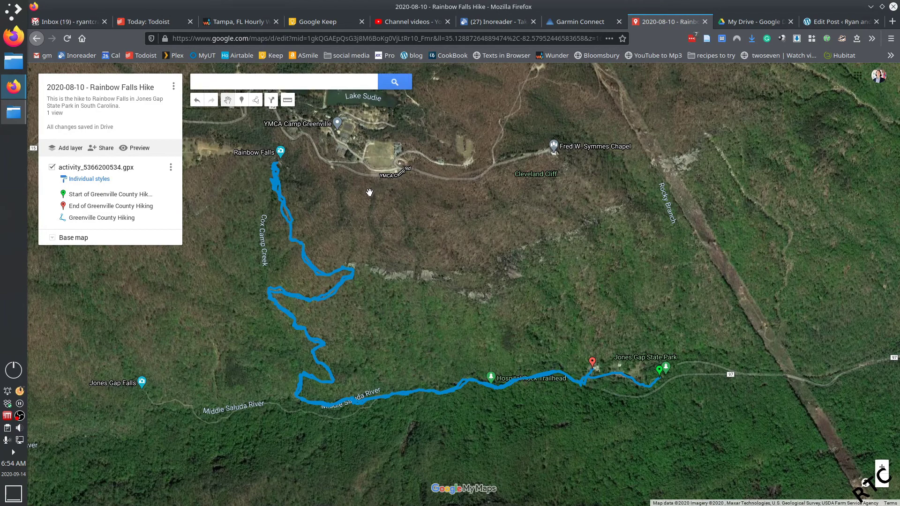
In My Drive, move the Rainbow Falls Hike map into the 'maps and hikes' folder and open it
{"action": "left_click", "coordinate": [730, 27]}
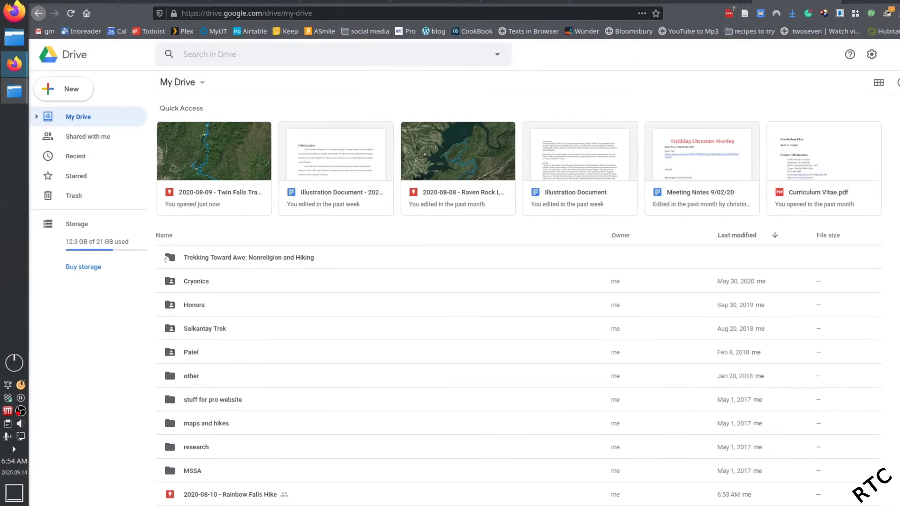
{"action": "scroll", "coordinate": [421, 450], "scroll_direction": "down", "scroll_amount": 2}
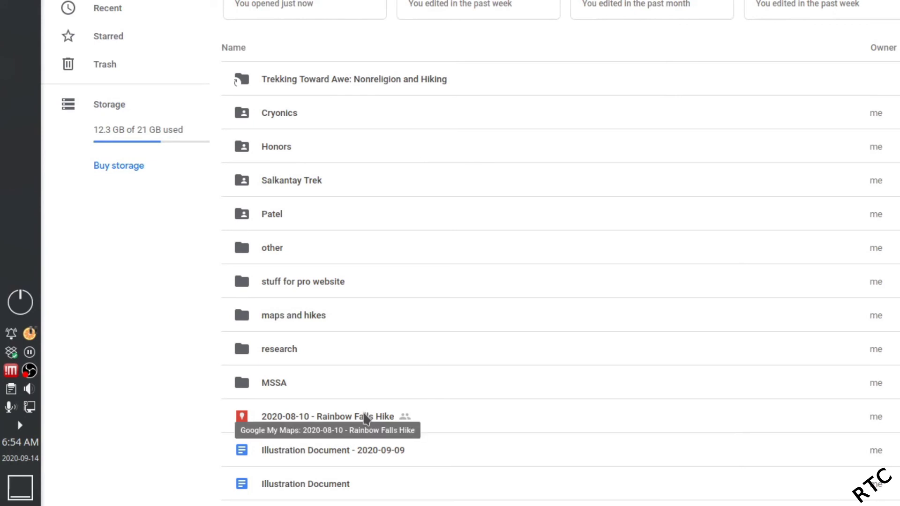
{"action": "left_click_drag", "start_coordinate": [319, 416], "coordinate": [302, 317]}
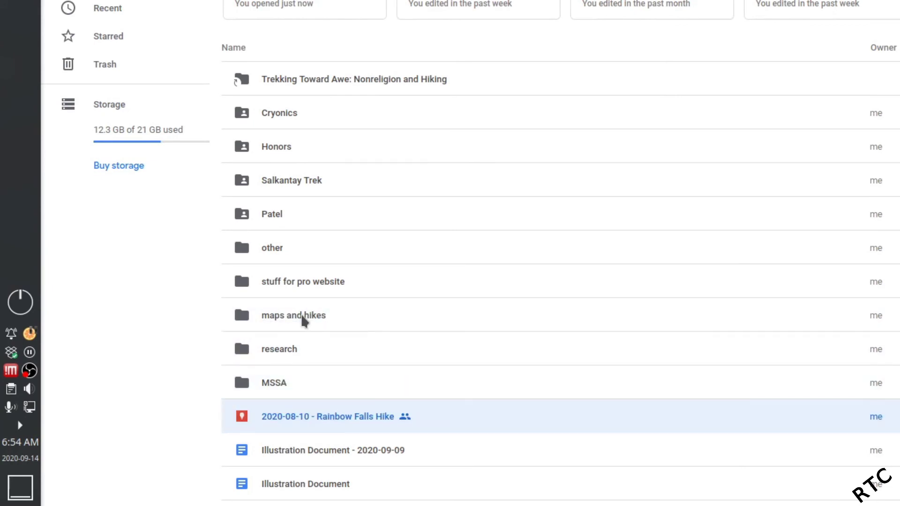
{"action": "double_click", "coordinate": [303, 320]}
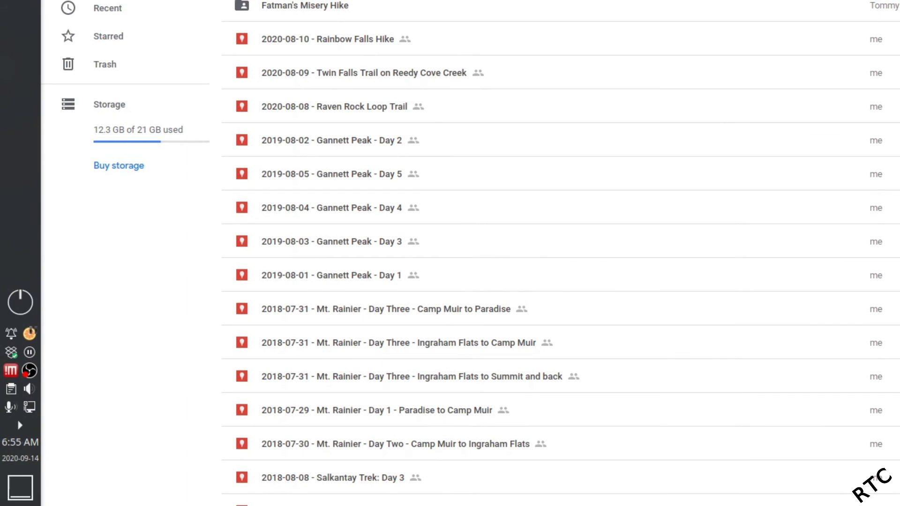
Look over the Garmin hike activity and the Rainbow Falls Hike map, then return to the WordPress post
{"action": "left_click", "coordinate": [580, 22]}
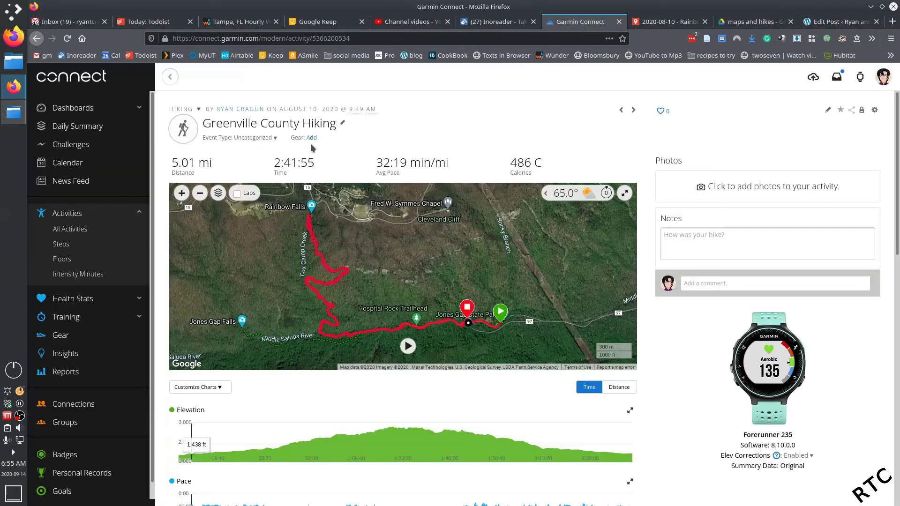
{"action": "left_click", "coordinate": [661, 24]}
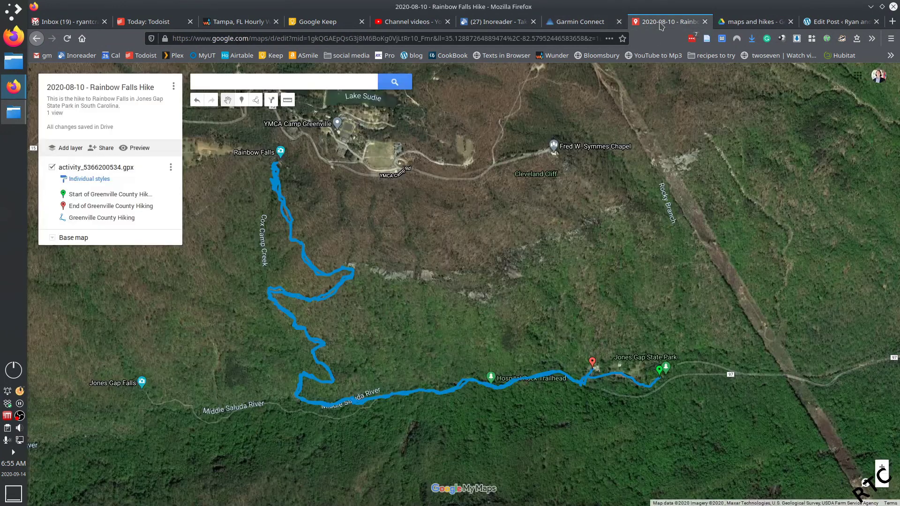
{"action": "left_click", "coordinate": [838, 22]}
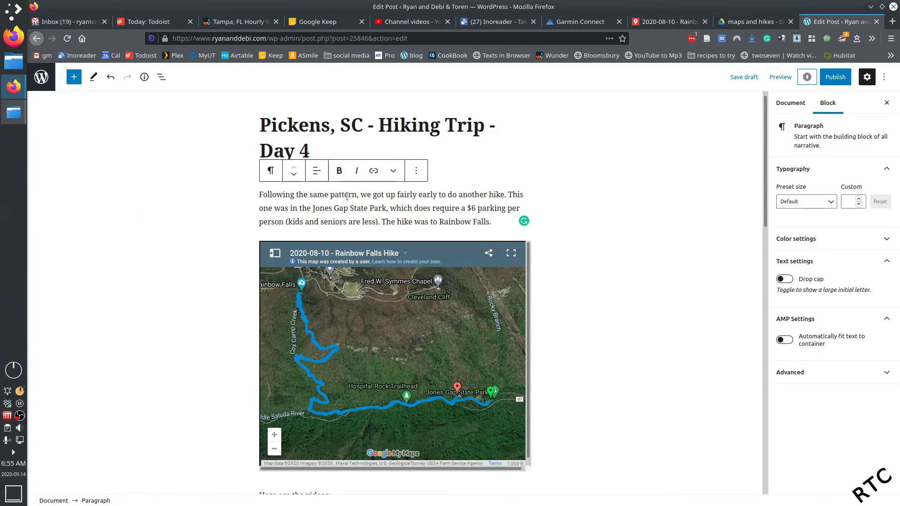